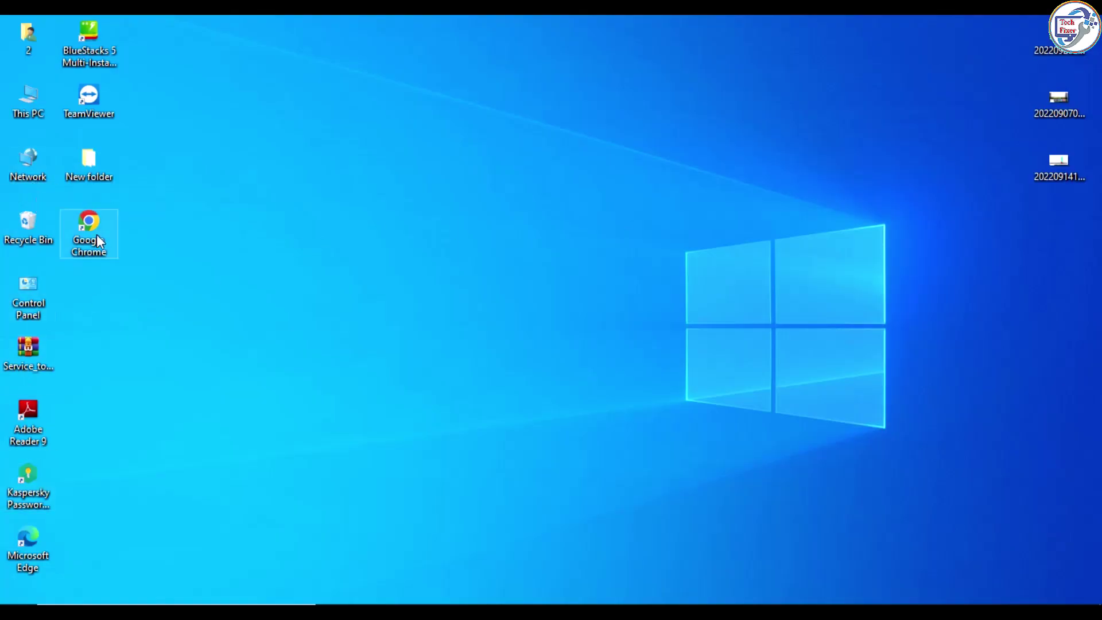
Start a Google search for 'hp laser mfp 135 printer driver' in the address bar.
{"action": "left_click", "coordinate": [431, 82]}
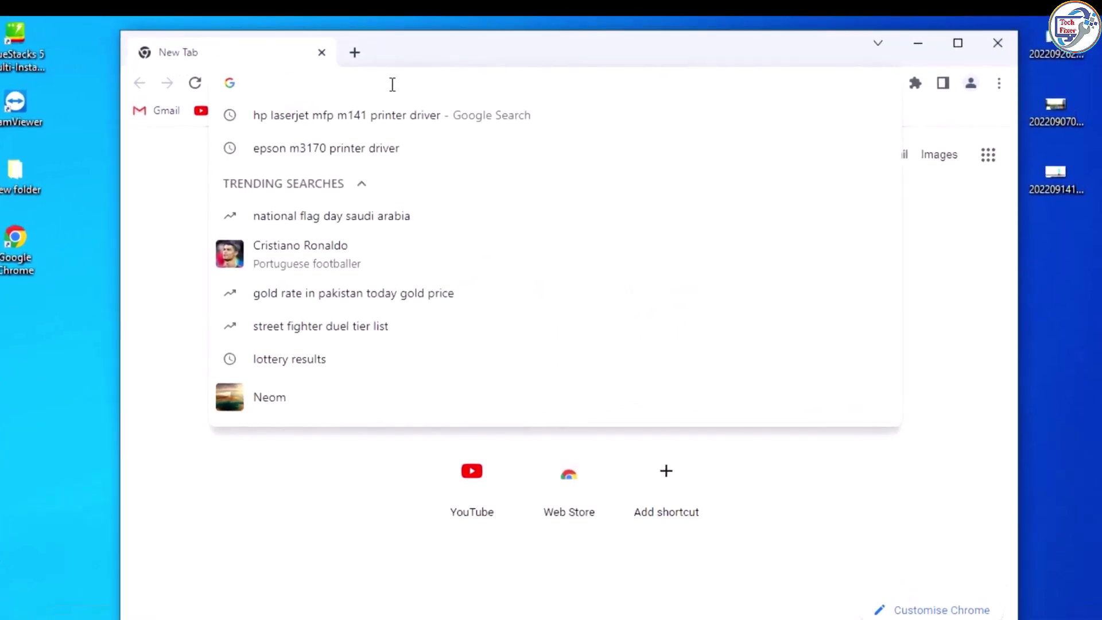
{"action": "type", "text": "hp lase"}
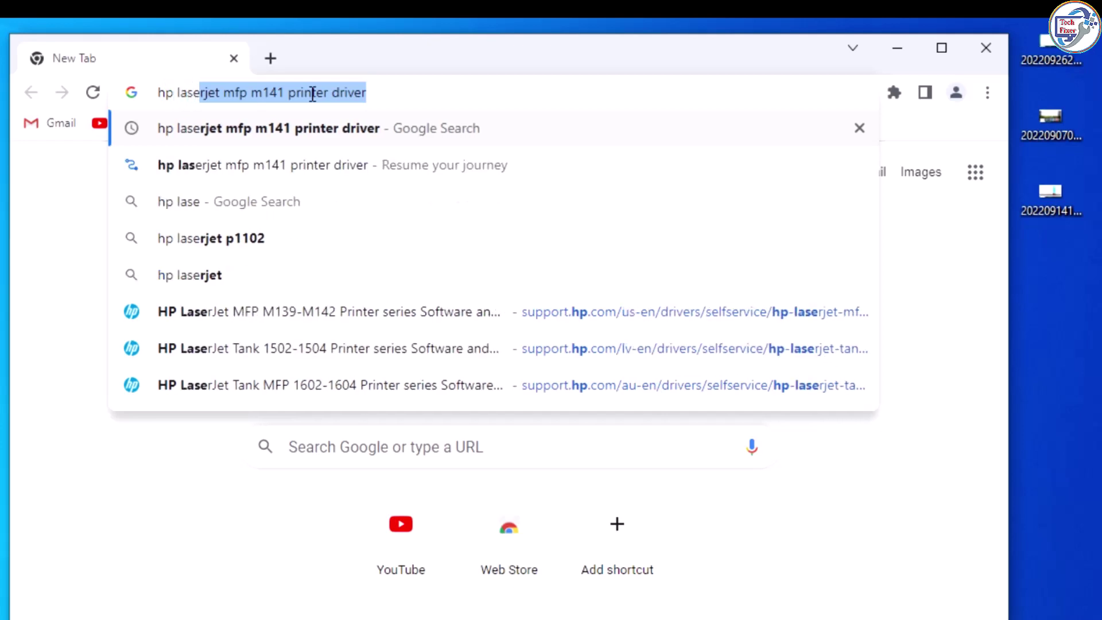
{"action": "type", "text": "r mf"}
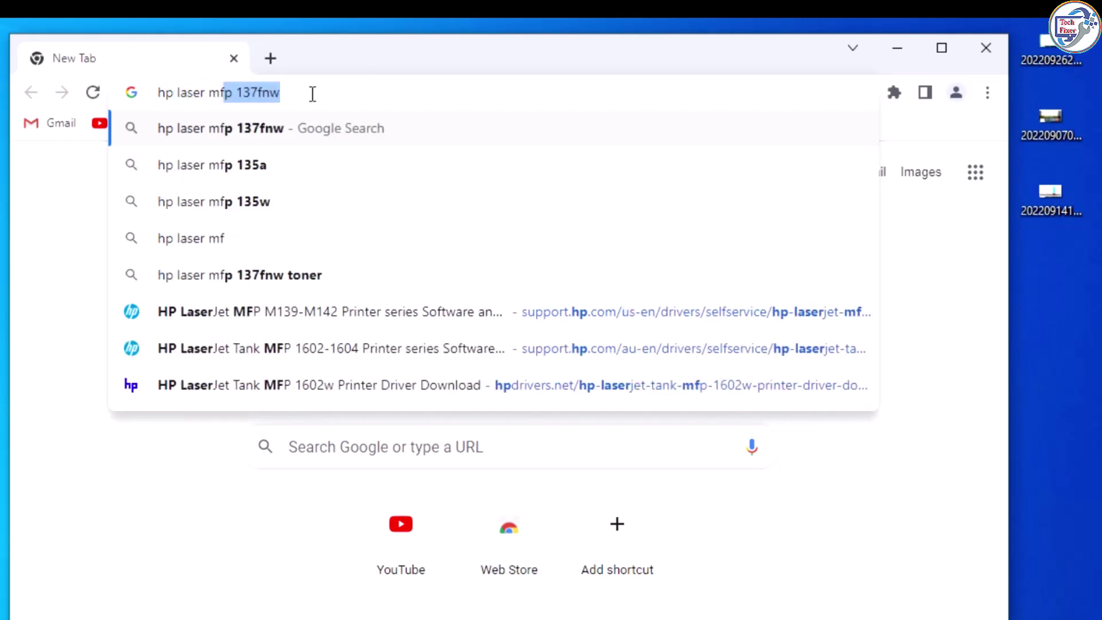
{"action": "type", "text": "p 13"}
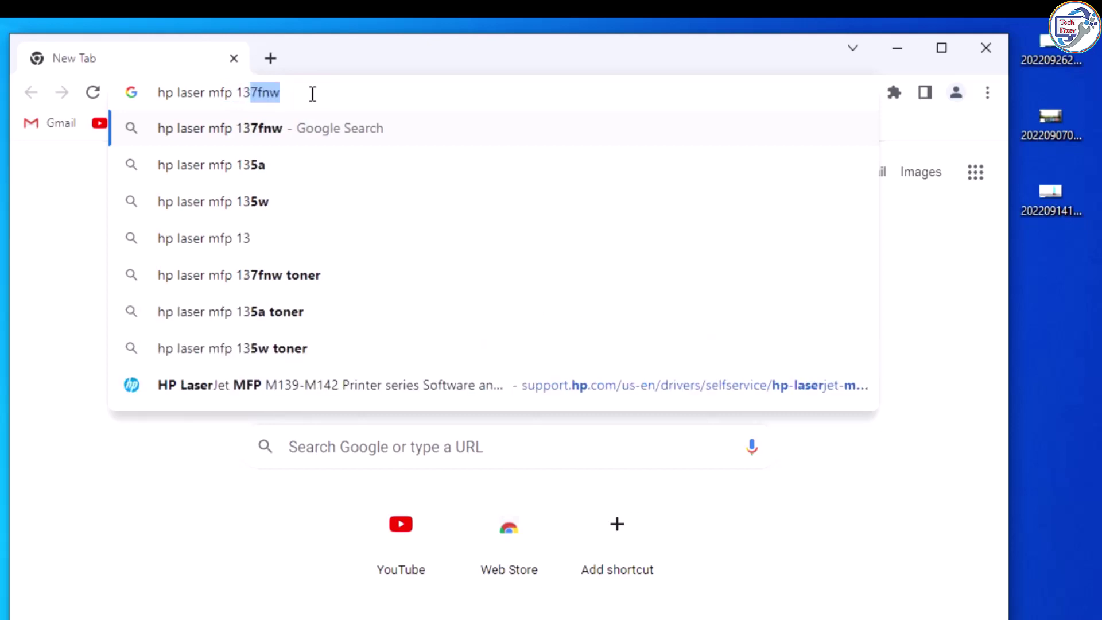
{"action": "type", "text": "5"}
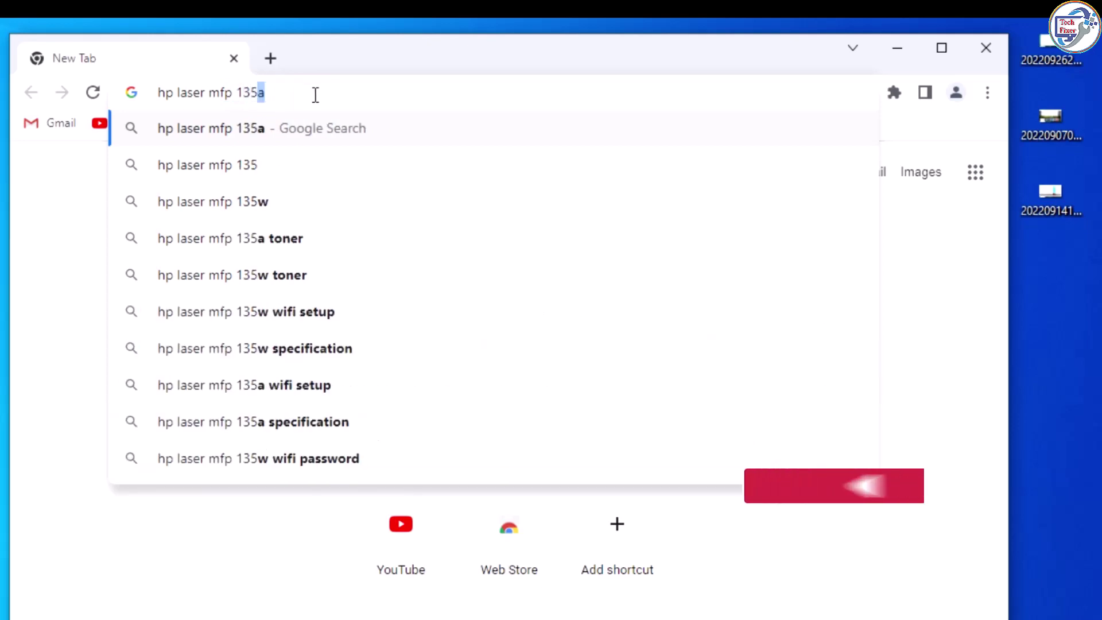
{"action": "type", "text": " pr"}
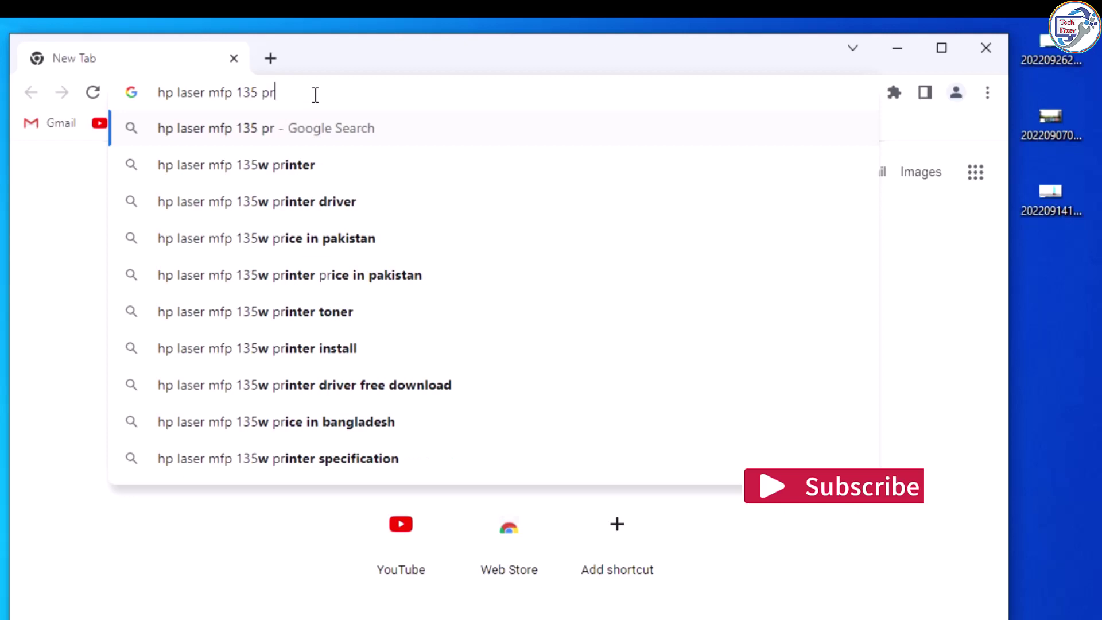
{"action": "type", "text": "inter dri"}
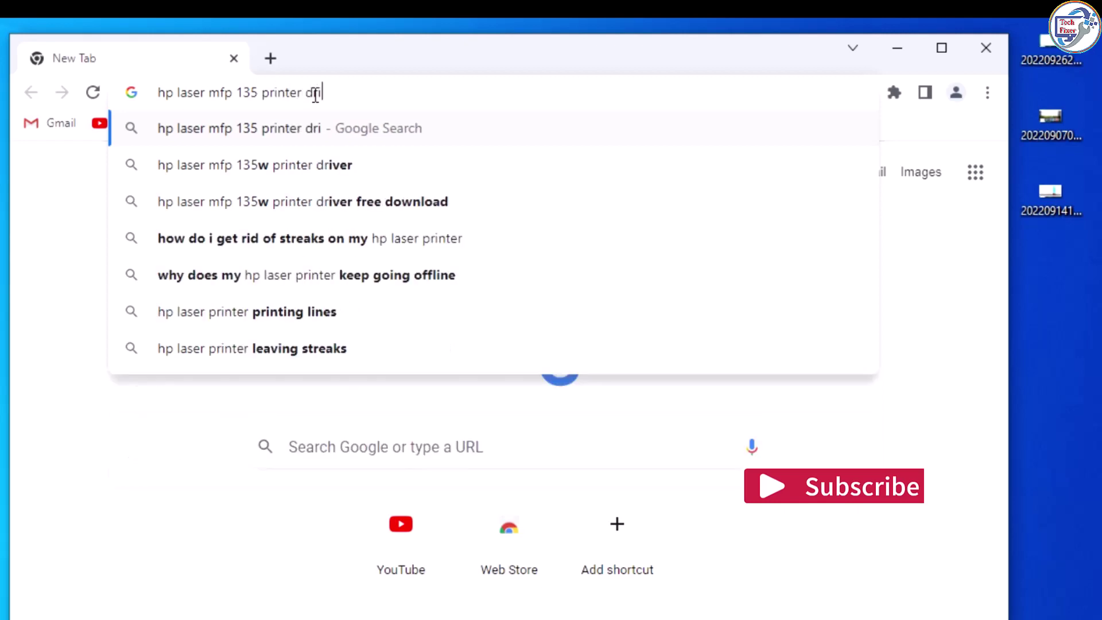
{"action": "type", "text": "ver"}
Run the search and open the printerdrivers.com HP Laser MFP 135a driver page.
{"action": "key", "text": "Return"}
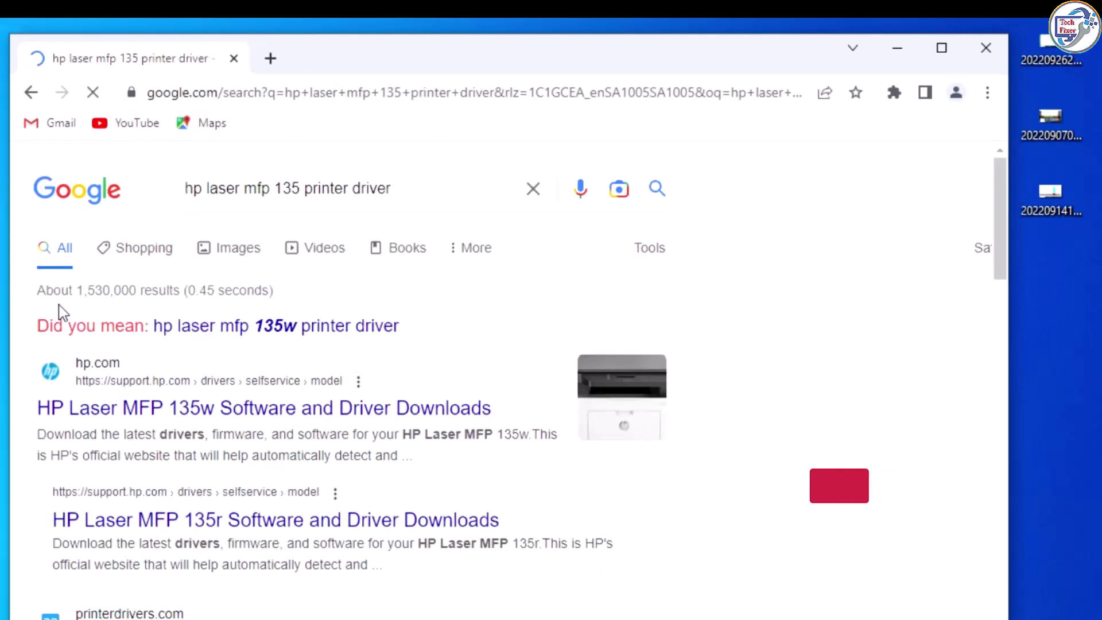
{"action": "scroll", "coordinate": [250, 336], "scroll_direction": "down", "scroll_amount": 2}
{"action": "scroll", "coordinate": [258, 334], "scroll_direction": "down", "scroll_amount": 2}
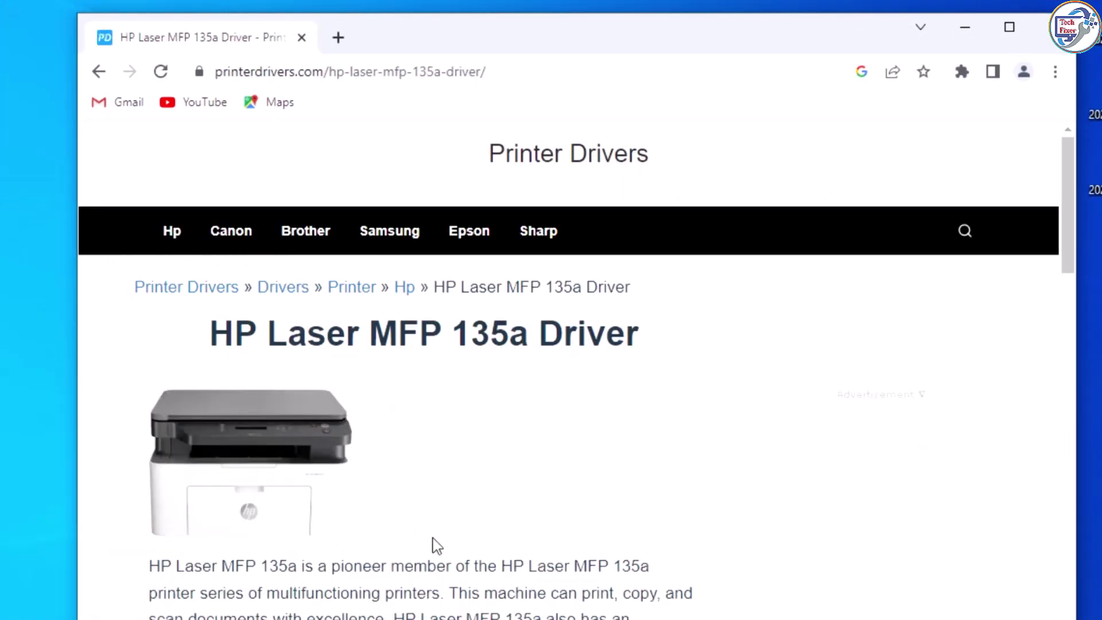
{"action": "scroll", "coordinate": [391, 415], "scroll_direction": "down", "scroll_amount": 5}
{"action": "scroll", "coordinate": [483, 414], "scroll_direction": "down", "scroll_amount": 2}
{"action": "scroll", "coordinate": [552, 345], "scroll_direction": "down", "scroll_amount": 3}
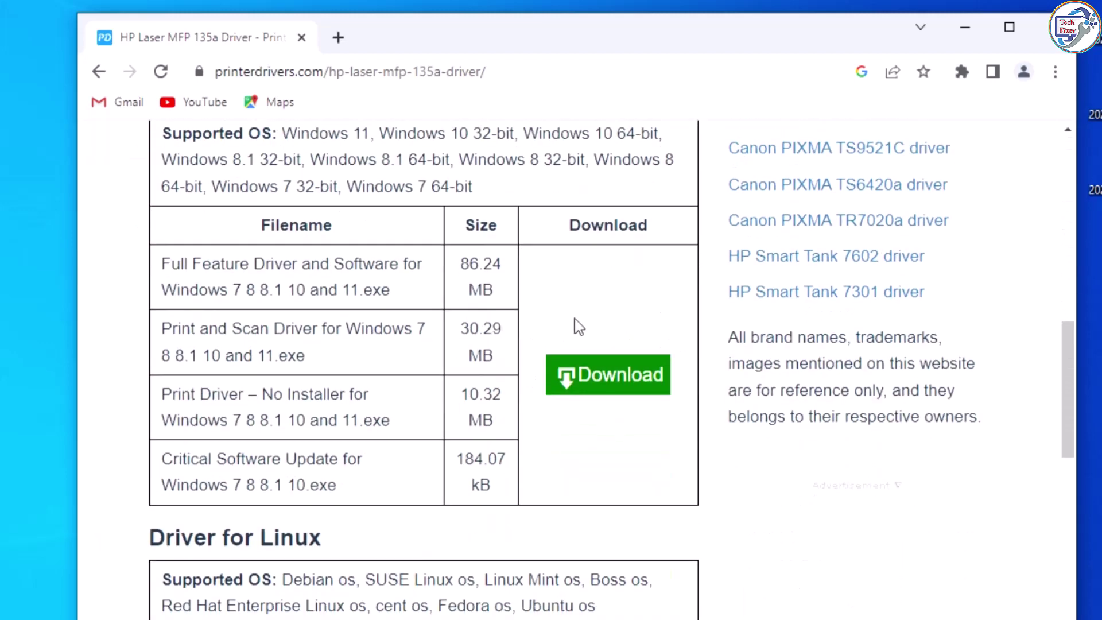
Open the HP Laser MFP 135a Drivers Download page from the green Download button.
{"action": "left_click", "coordinate": [607, 376]}
{"action": "scroll", "coordinate": [594, 384], "scroll_direction": "down", "scroll_amount": 3}
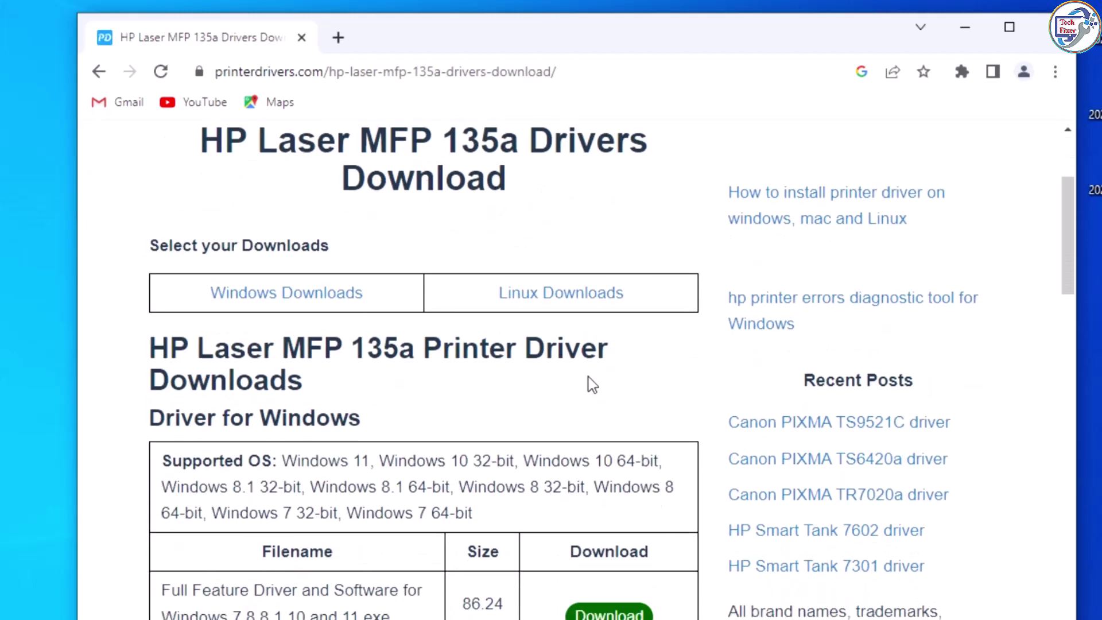
{"action": "scroll", "coordinate": [594, 384], "scroll_direction": "down", "scroll_amount": 2}
{"action": "scroll", "coordinate": [594, 384], "scroll_direction": "down", "scroll_amount": 1}
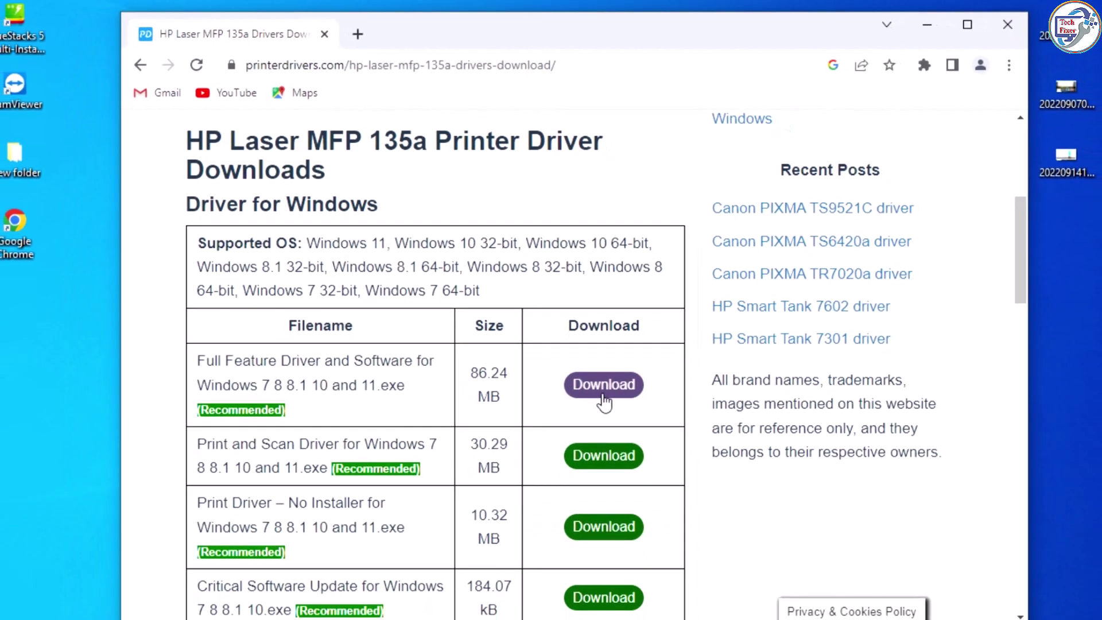
Download 'Full Feature Driver and Software for Windows 7 8 8.1 10 and 11.exe' (86.24 MB).
{"action": "left_click", "coordinate": [604, 390]}
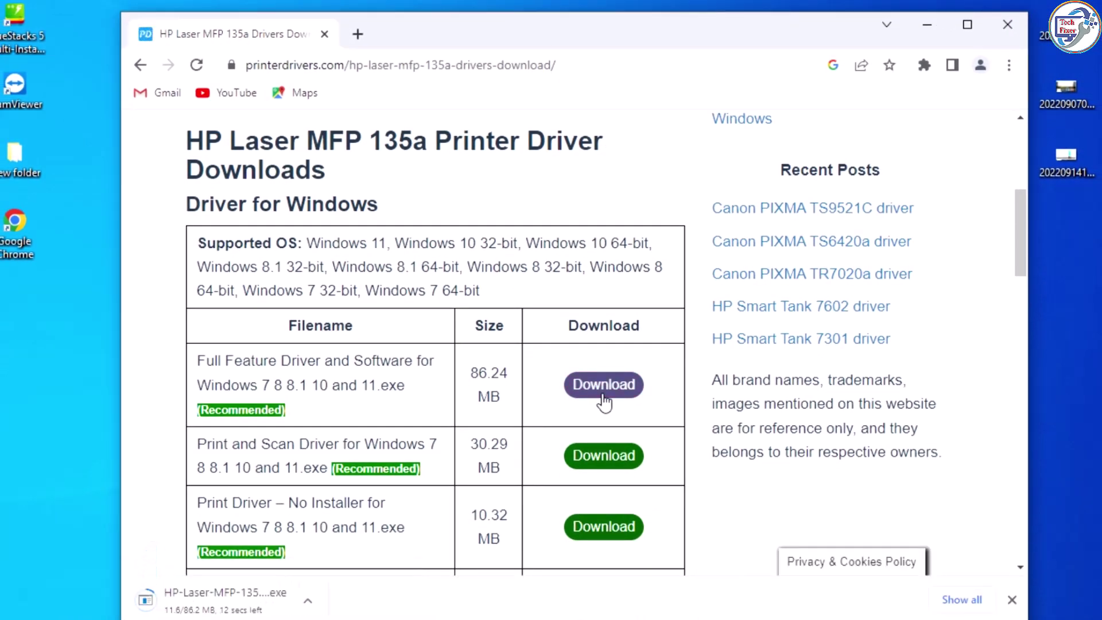